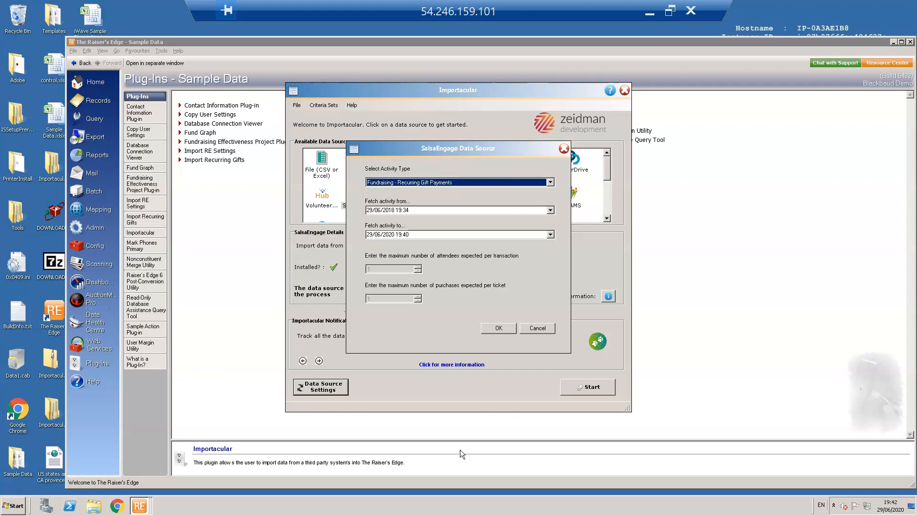
- Fetch the Fundraising - Recurring Gift Payments activity from SalsaEngage and select the RG Payments mapping template
click(499, 328)
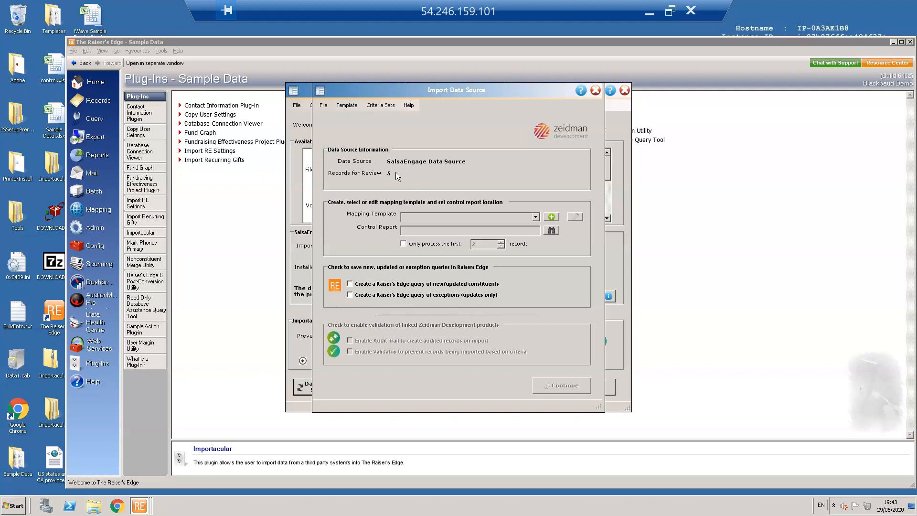
click(535, 218)
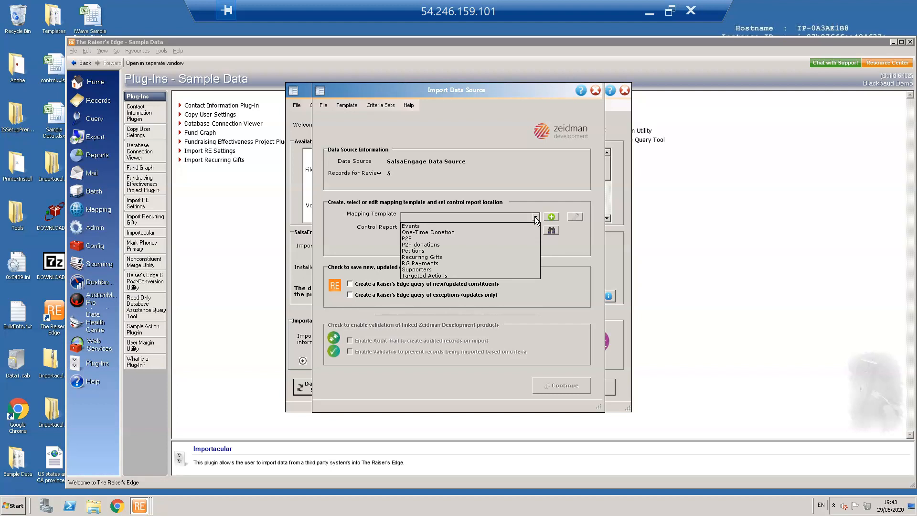
click(427, 263)
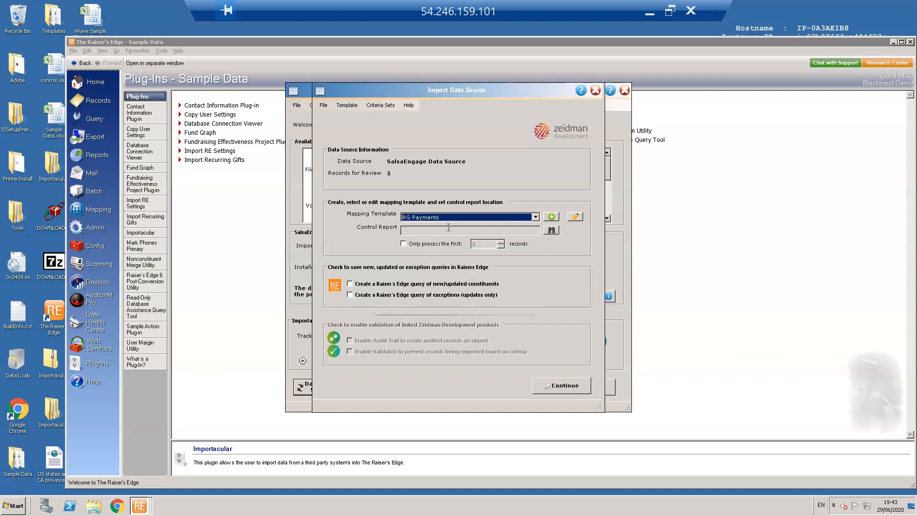
- Open the RG Payments template for editing and look through its constituent, address and gift mappings
click(579, 215)
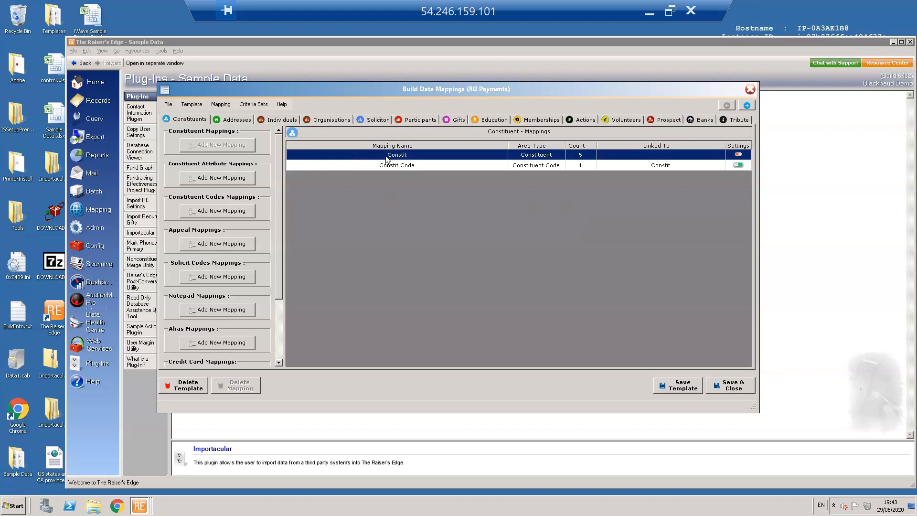
click(233, 123)
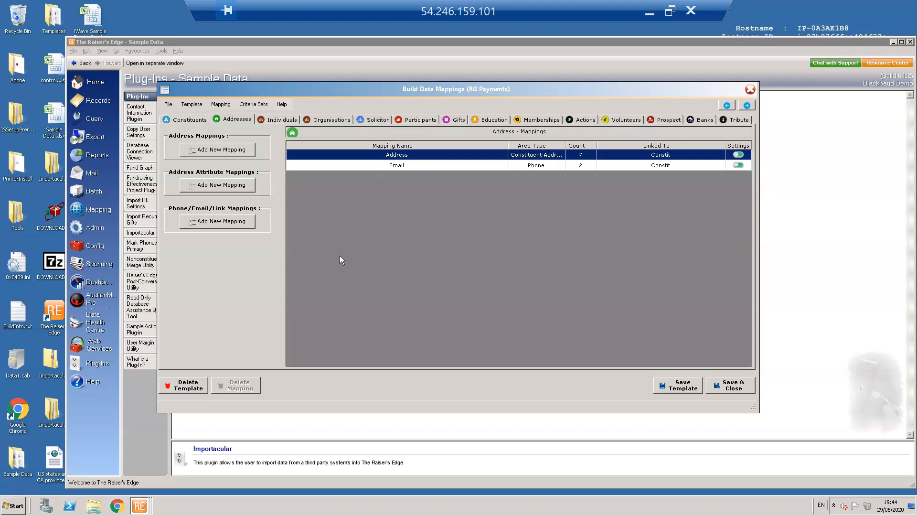
click(455, 120)
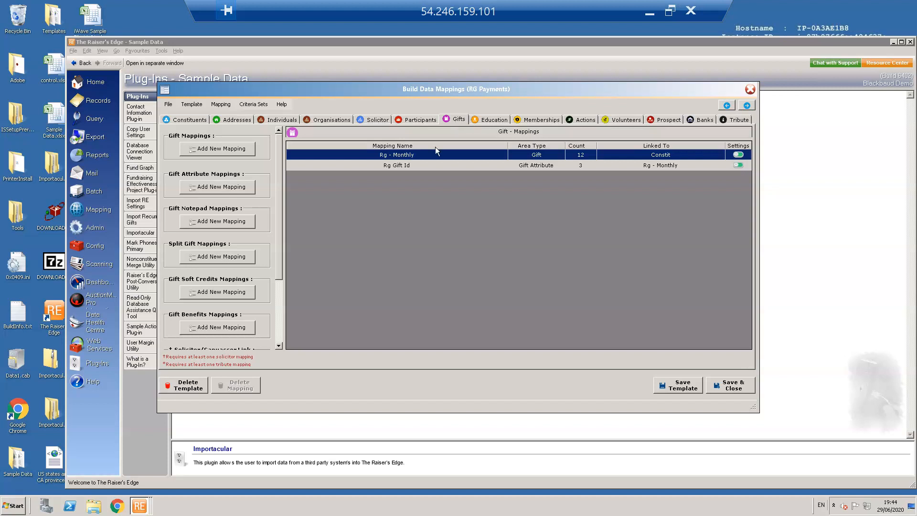
- Inspect the Amount source field and Type default value options in the Rg - Monthly gift mapping, closing it without saving
double_click(406, 156)
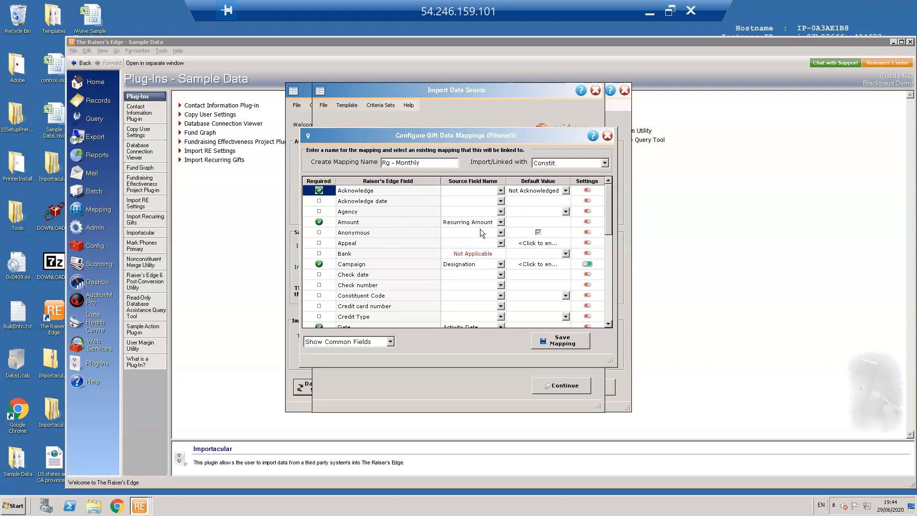
click(500, 222)
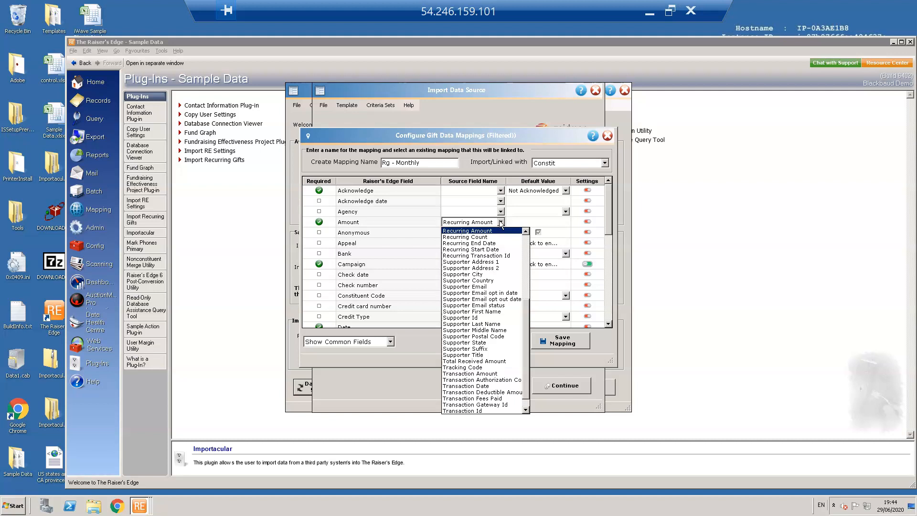
click(501, 222)
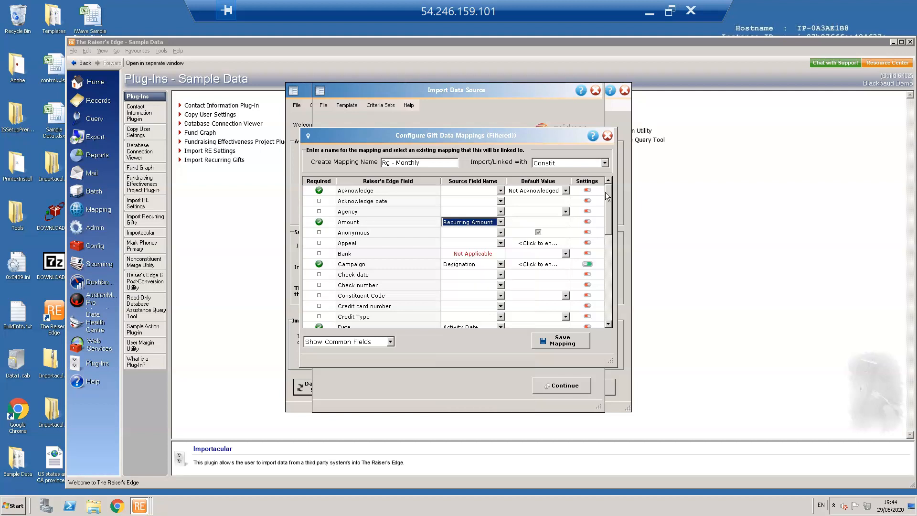
drag(609, 193, 617, 311)
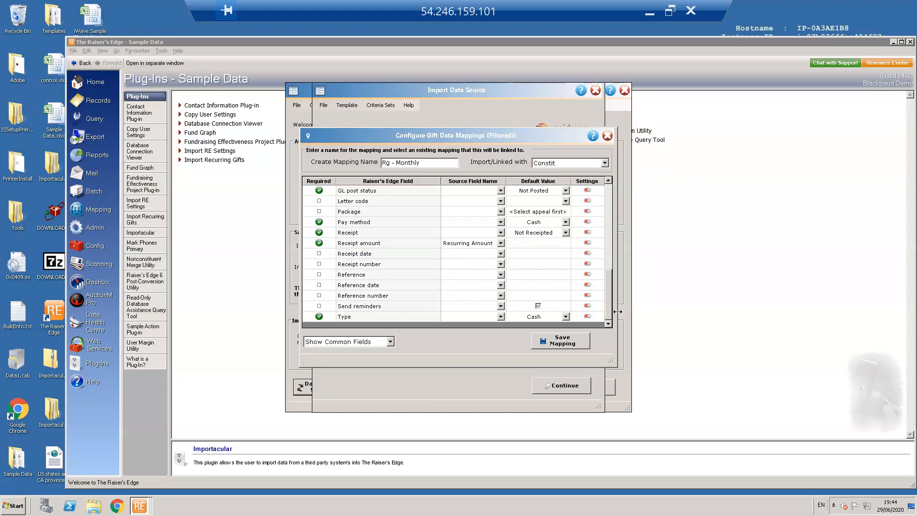
click(565, 316)
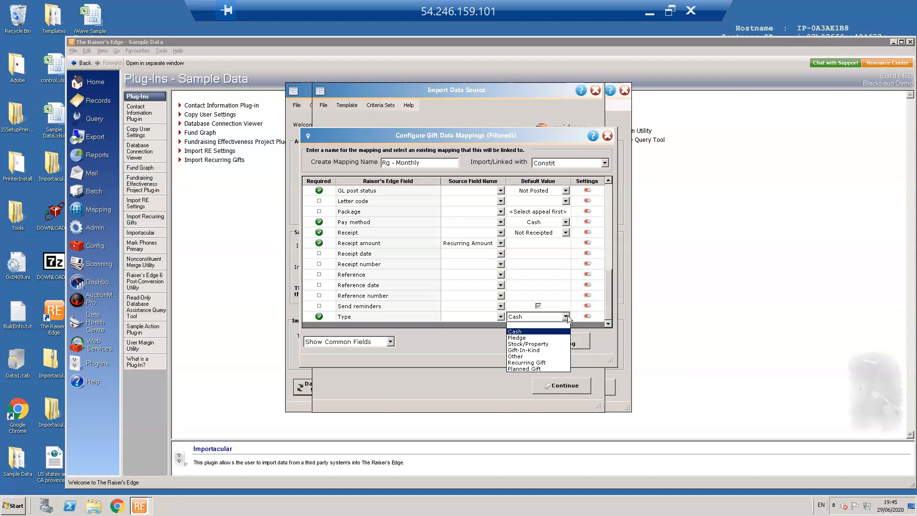
click(566, 317)
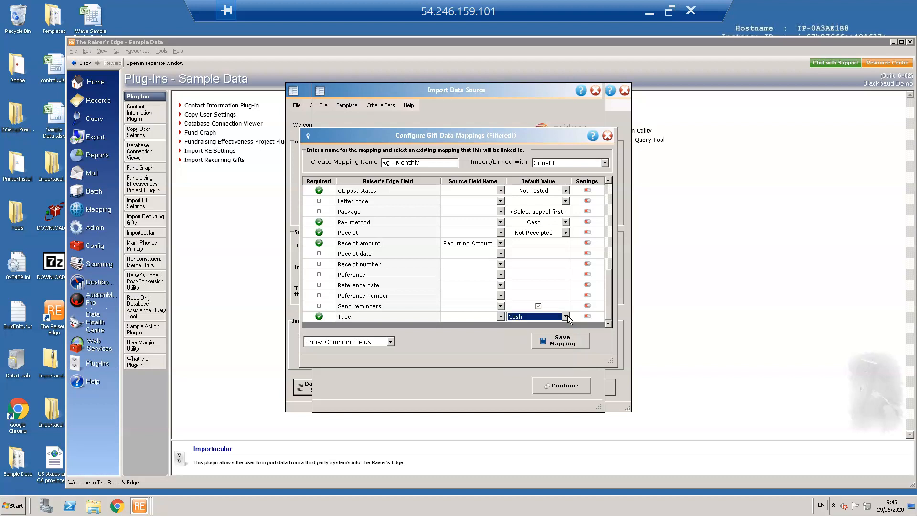
click(607, 136)
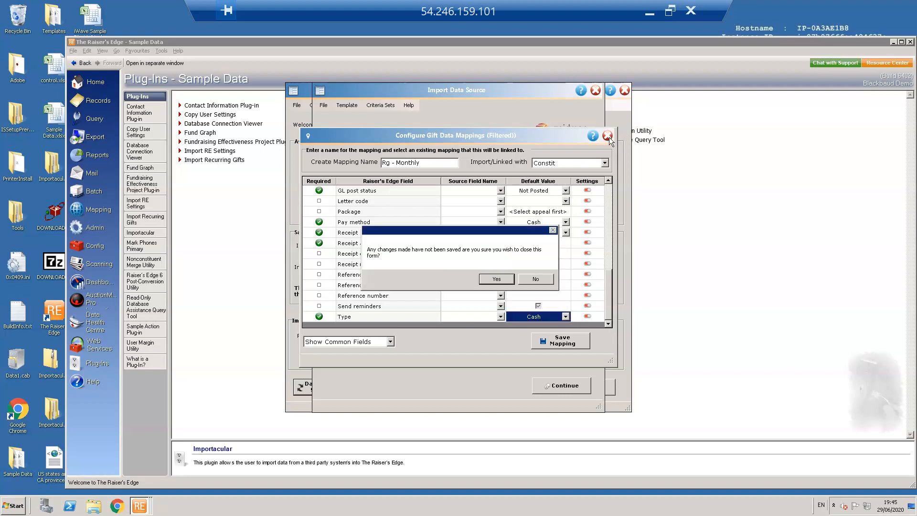
click(505, 279)
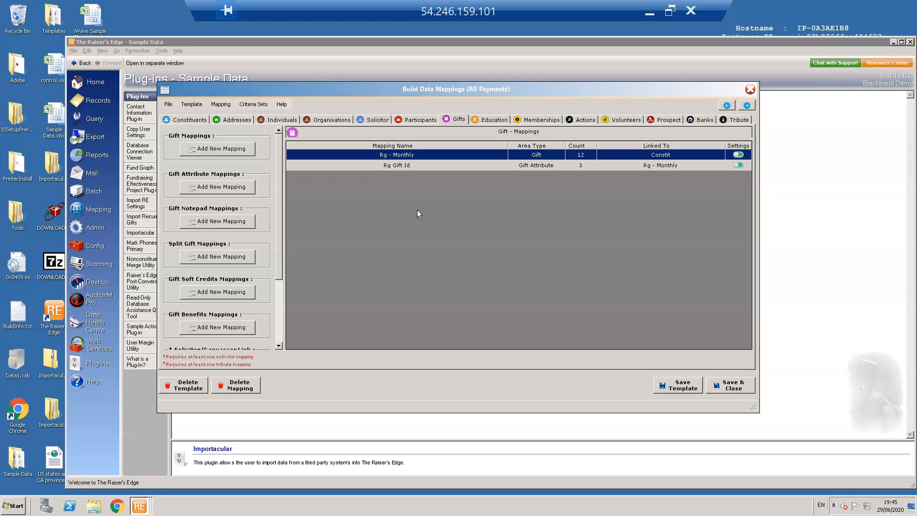
- Check the Description source field options in the Rg Gift Id attribute mapping and save the mapping
click(384, 166)
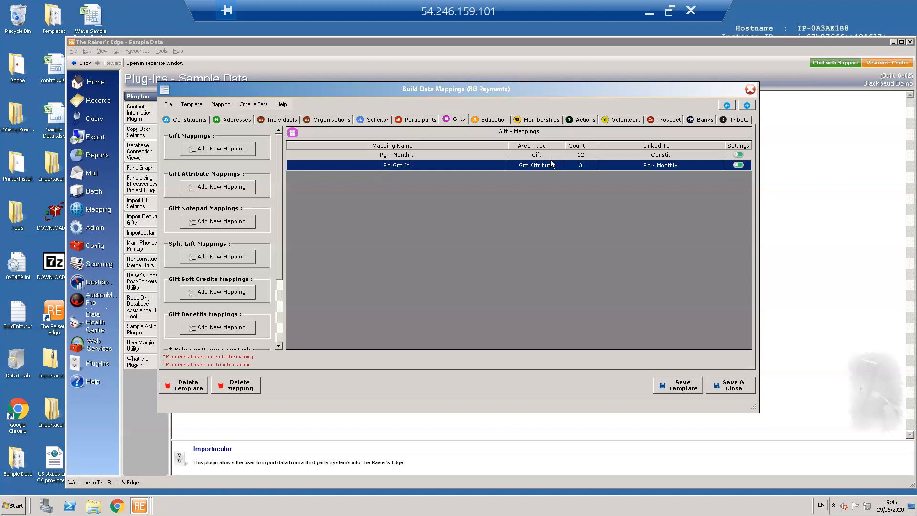
double_click(403, 166)
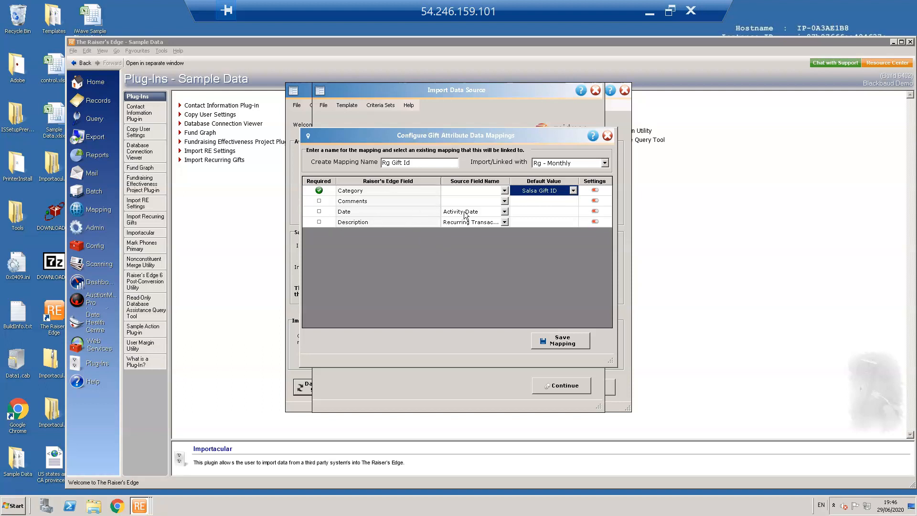
click(504, 222)
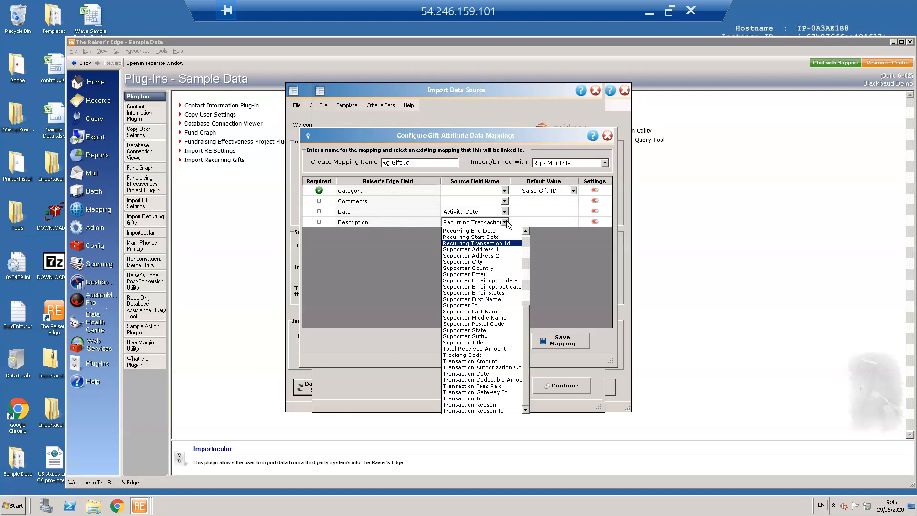
click(507, 222)
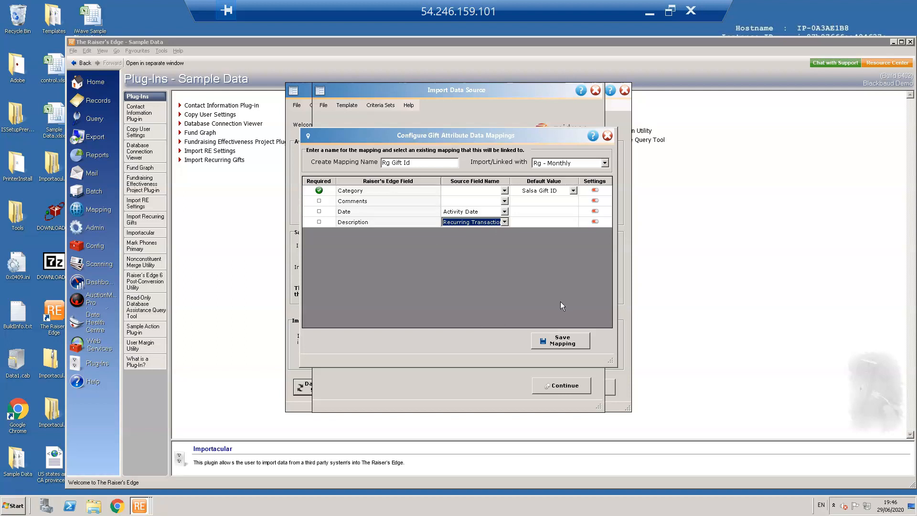
click(570, 339)
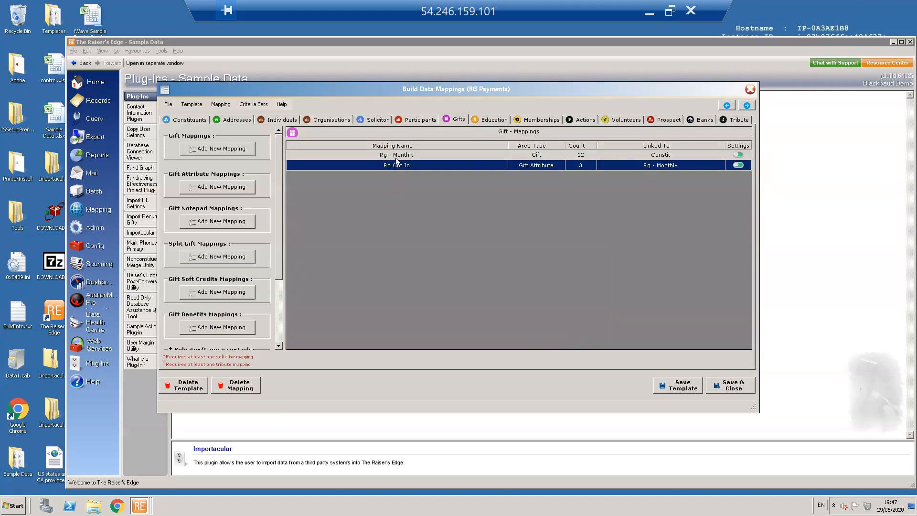
- Review and save the Rg - Monthly mapping's gift, gift matching and recurring gift settings, and save and close the template
click(739, 154)
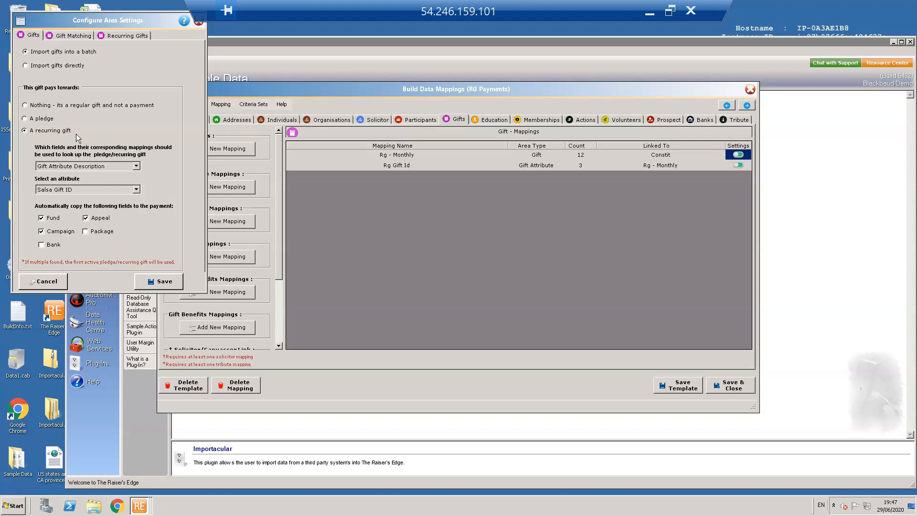
click(78, 38)
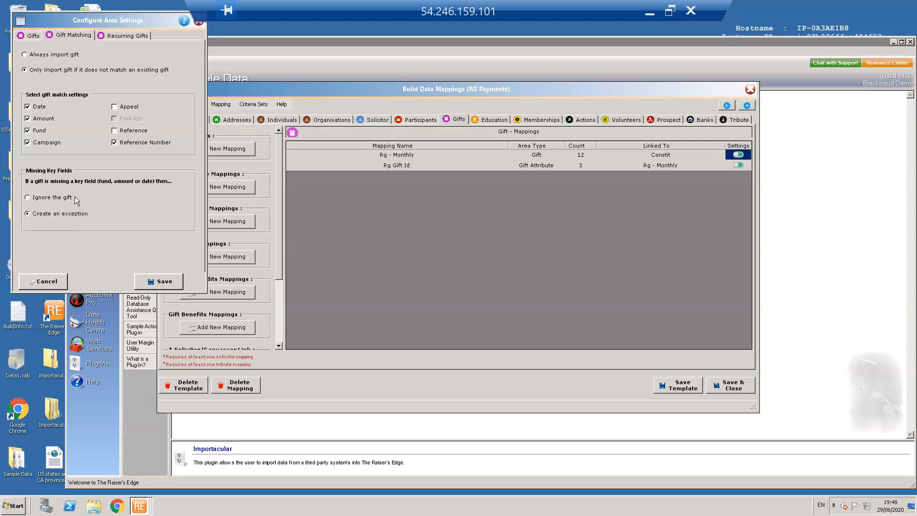
click(126, 36)
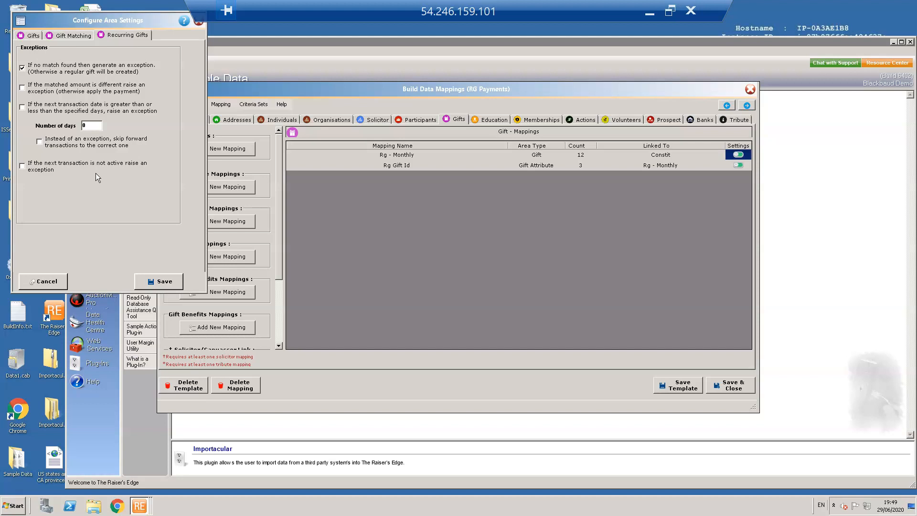
click(165, 281)
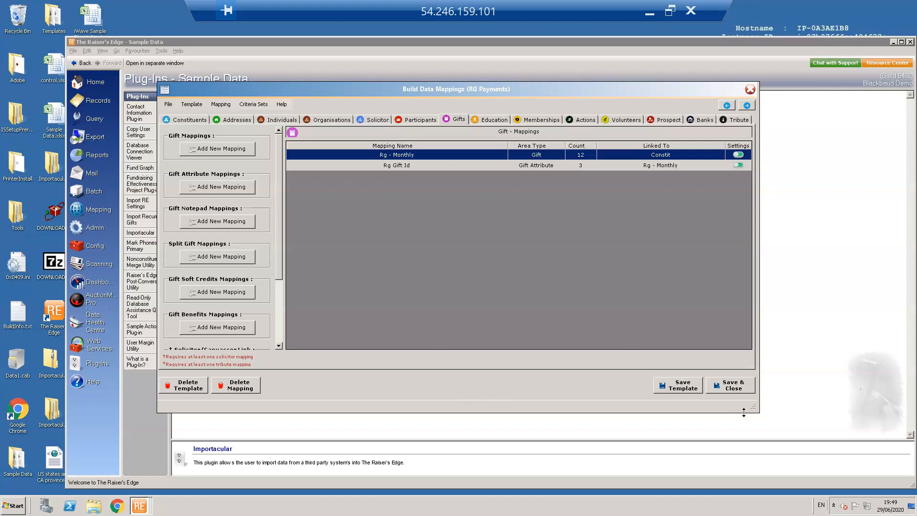
click(733, 387)
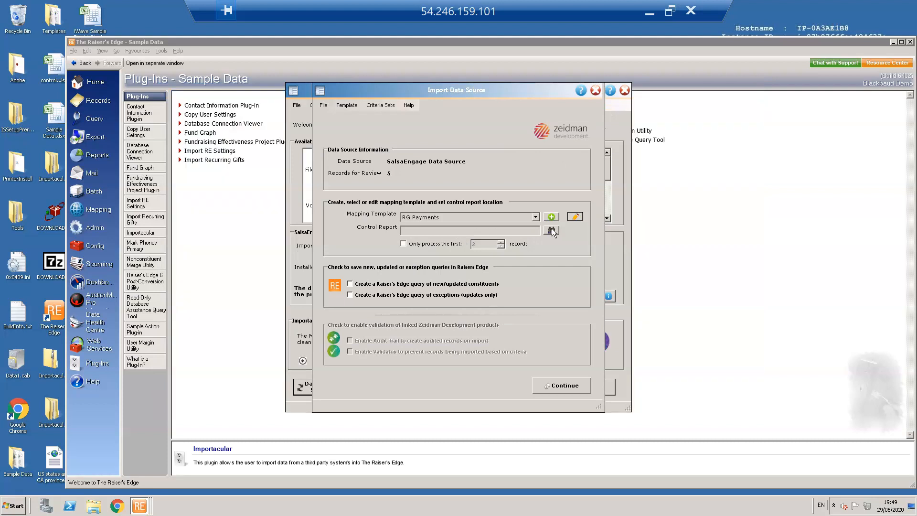
- Set control.xlsx on the Desktop as the control report, replacing the existing file, and continue to the data review
click(551, 230)
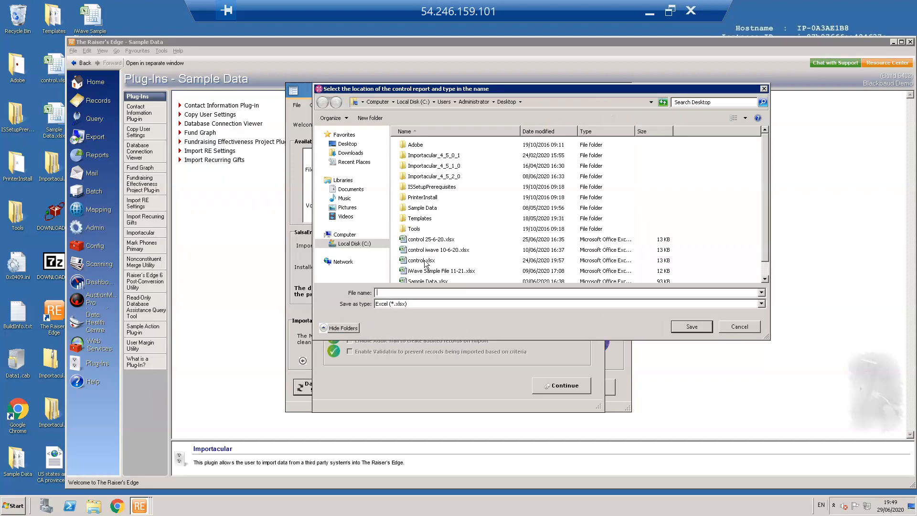
double_click(426, 261)
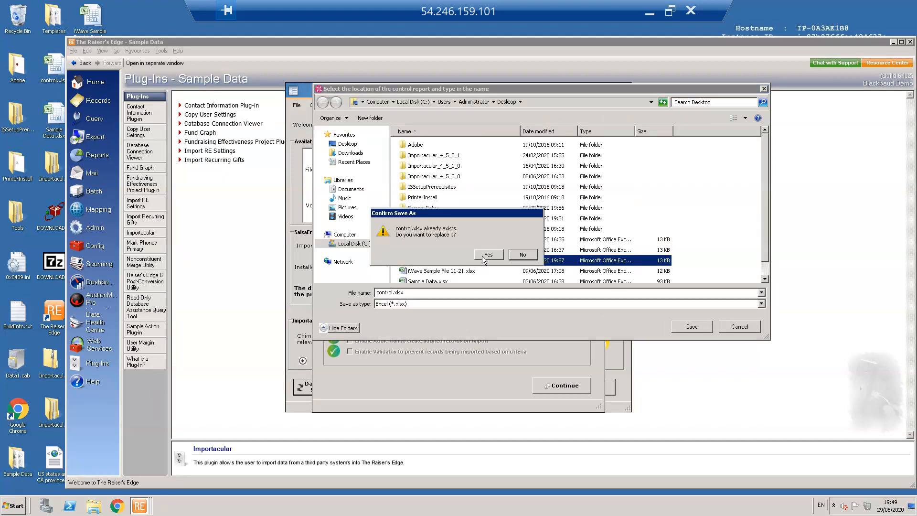
click(487, 255)
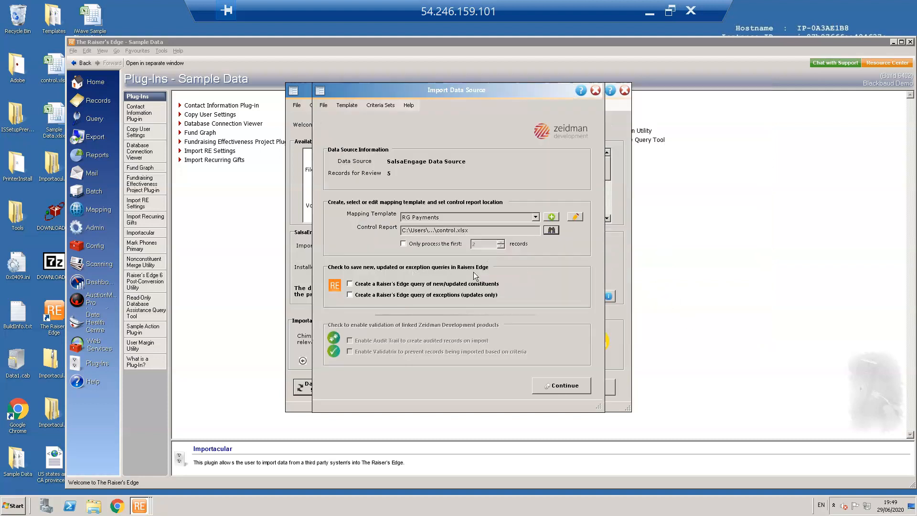
click(564, 388)
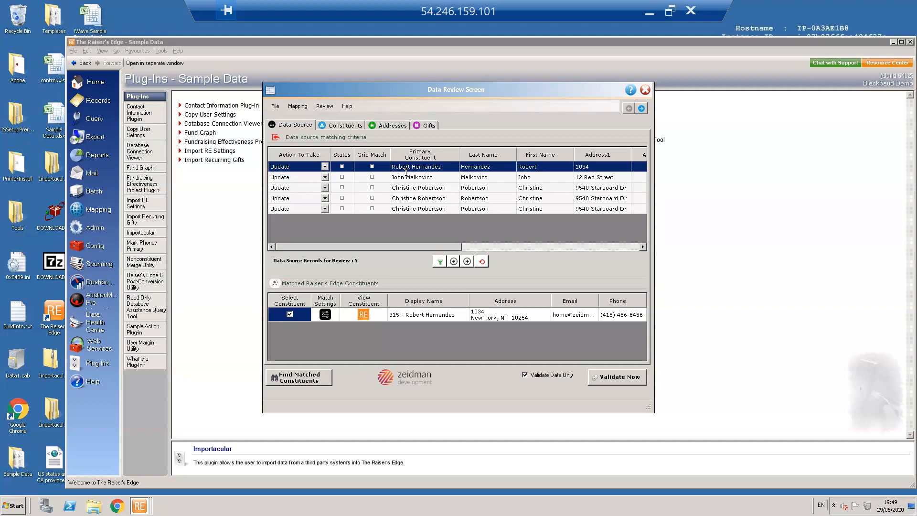
- Review the constituent, address and gift breakdowns of the fetched records, and return to the data source matches
click(354, 125)
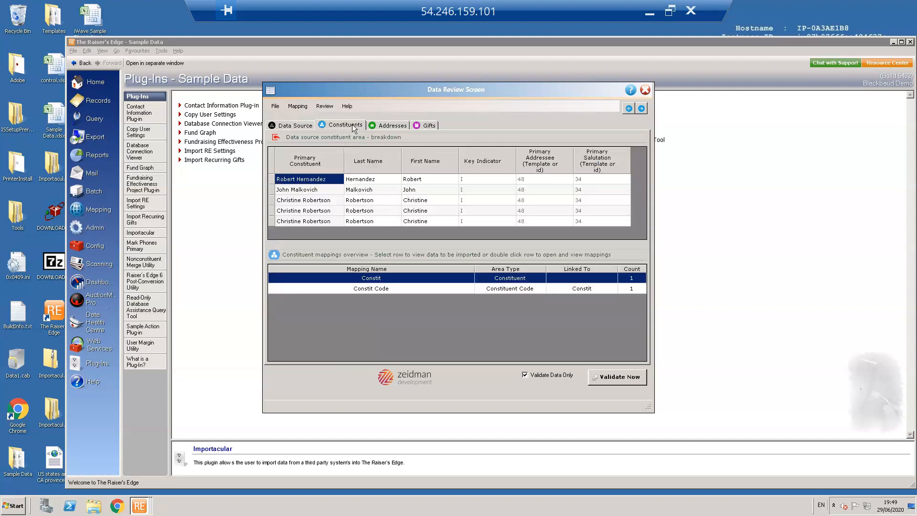
click(380, 127)
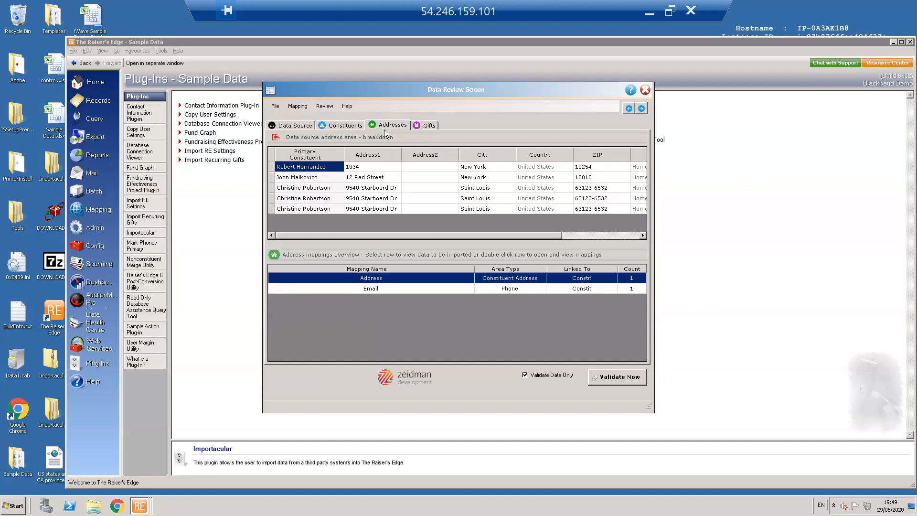
click(428, 128)
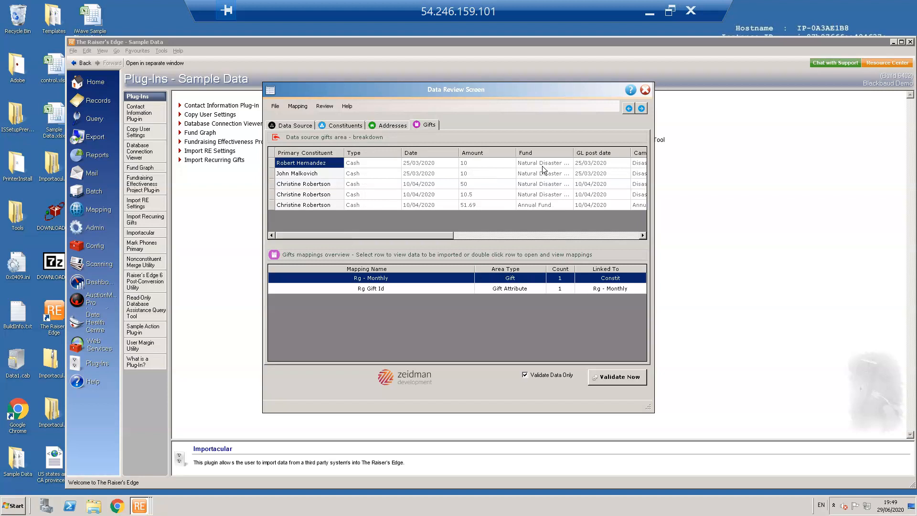
click(294, 126)
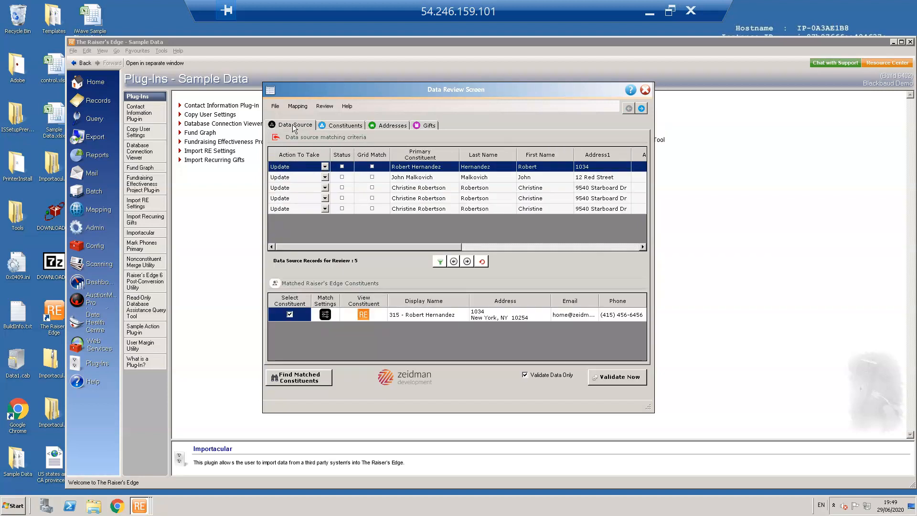